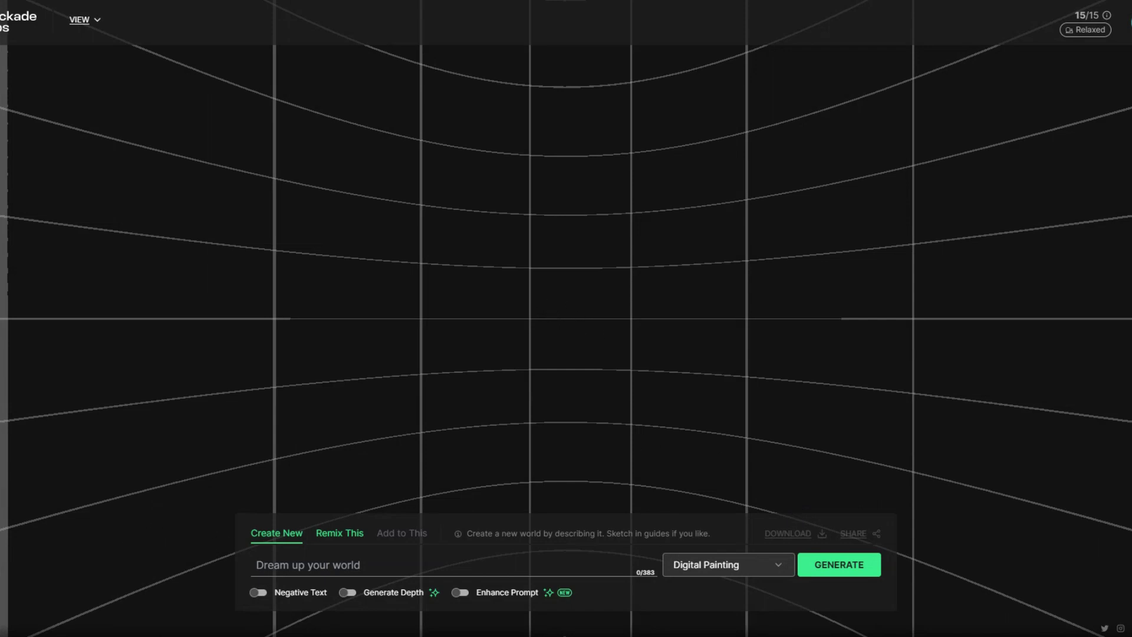
Paste the copied prompt for a 360-view scene of a peaceful, palm-fringed beach at sunset with orange and purple hues and gently lapping waves.
click(319, 565)
right_click(318, 565)
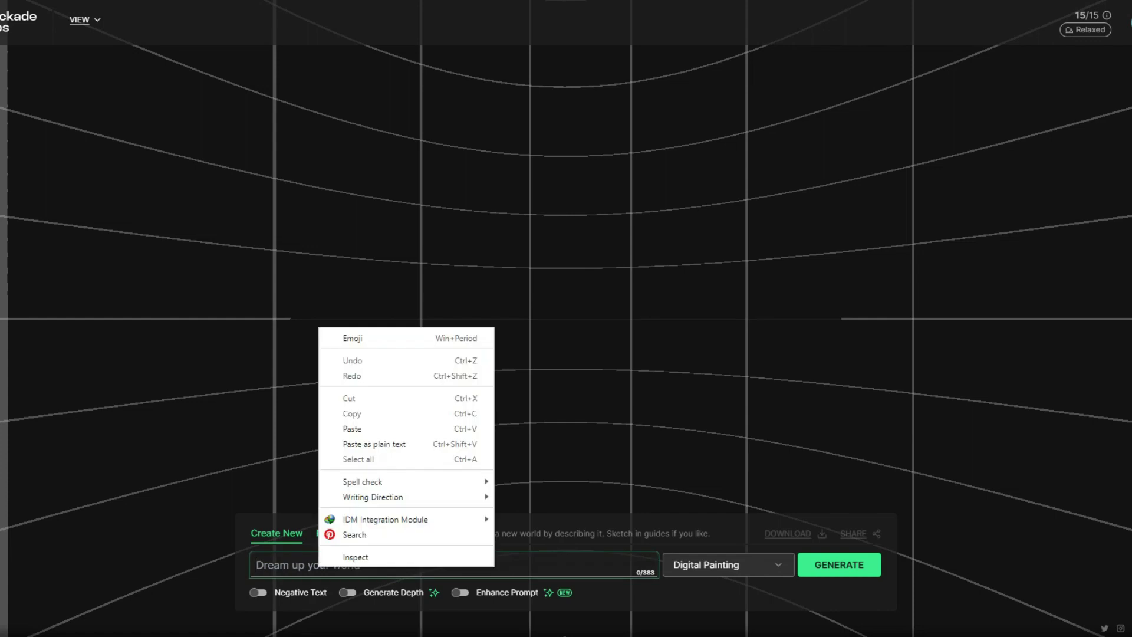
key(Escape)
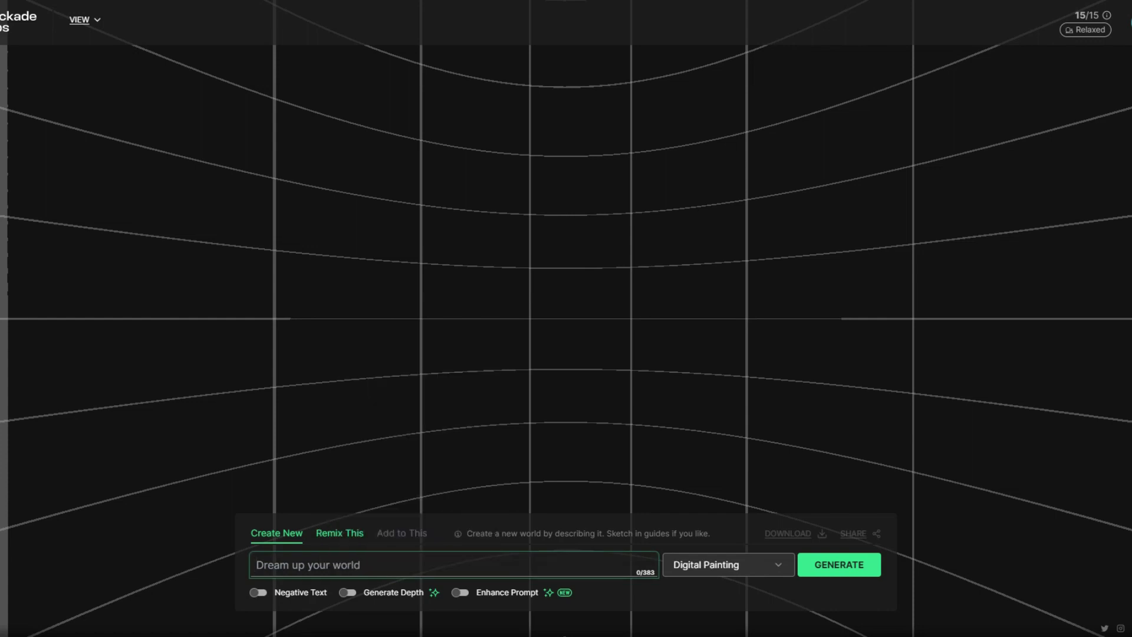
key(ctrl+v)
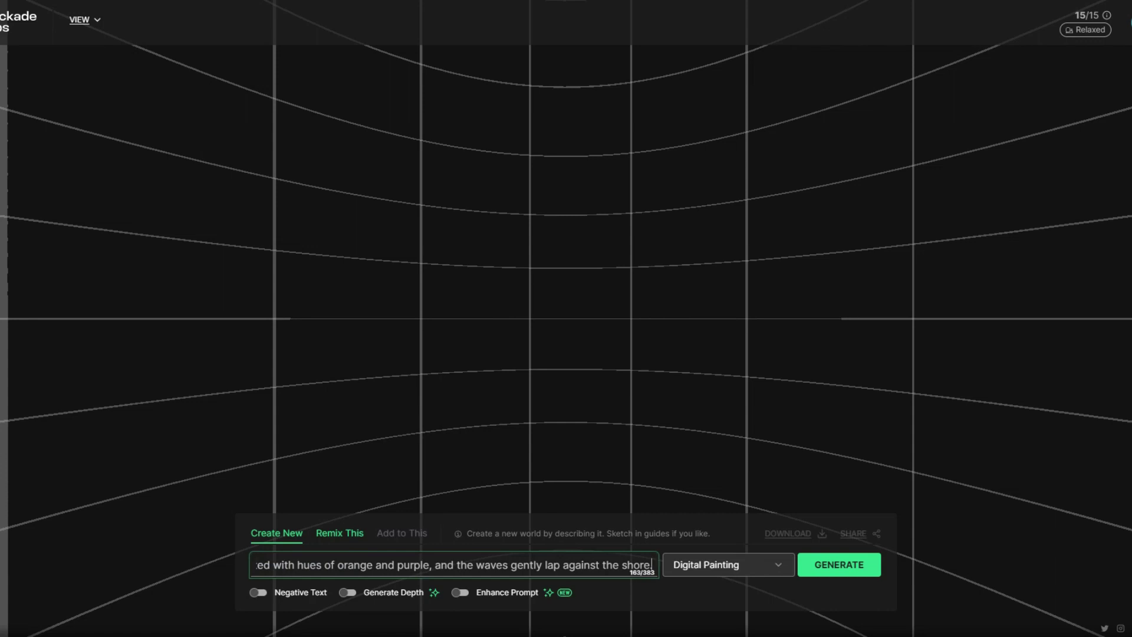
key(Tab)
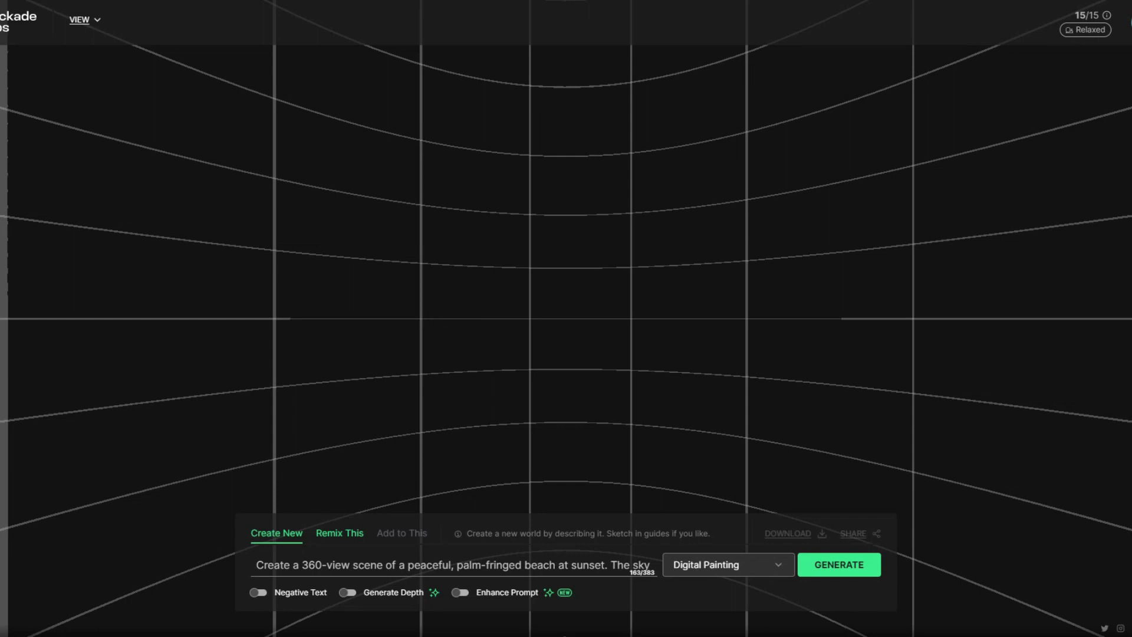
Try to turn on depth generation and dismiss the upgrade offer.
click(347, 592)
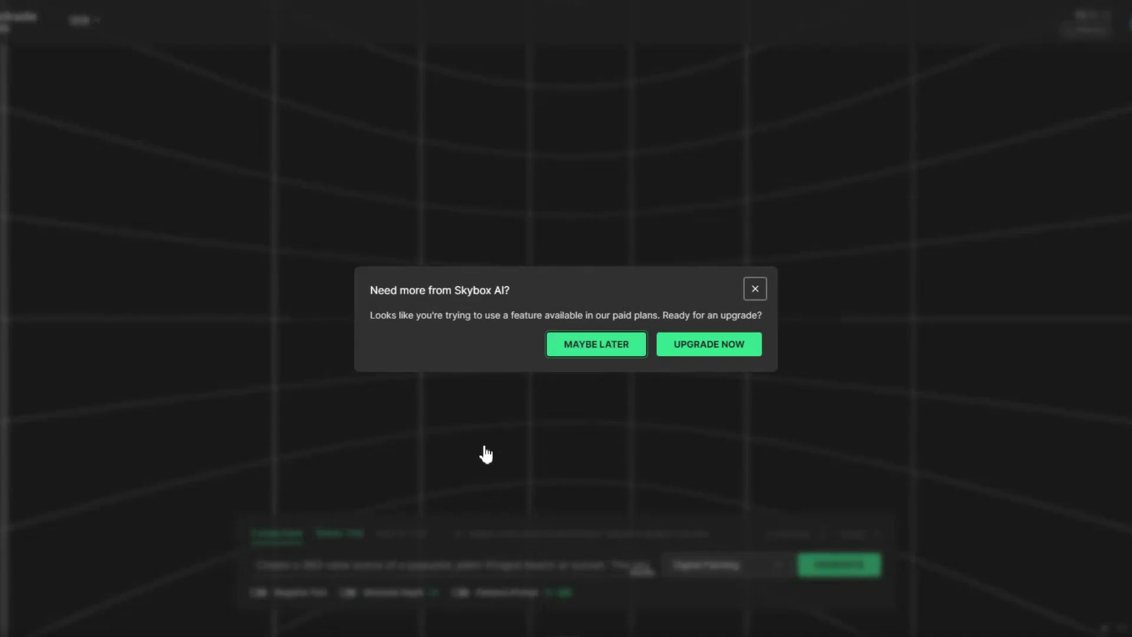
key(Return)
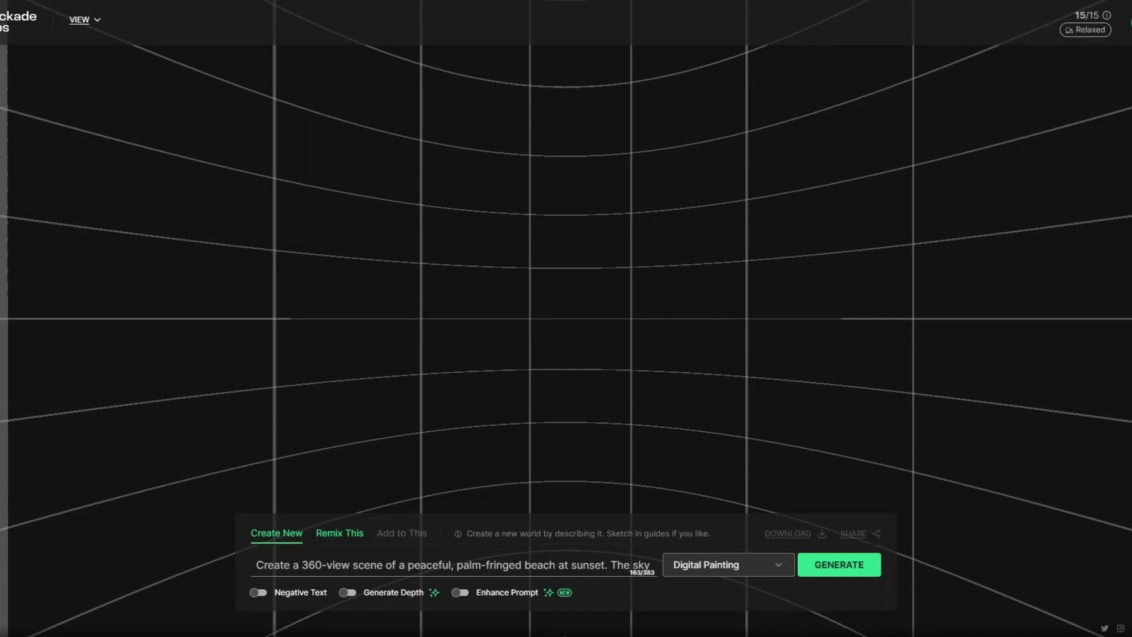
Enable negative text, enter "blurry, text" as what to avoid, and open the style choices.
click(258, 592)
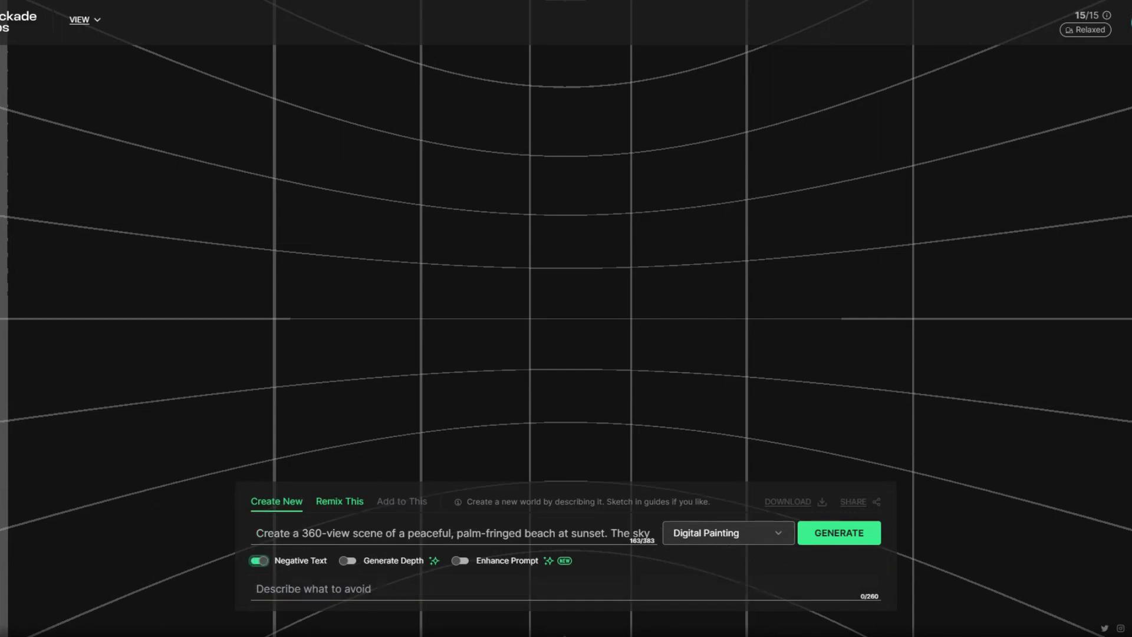
click(257, 588)
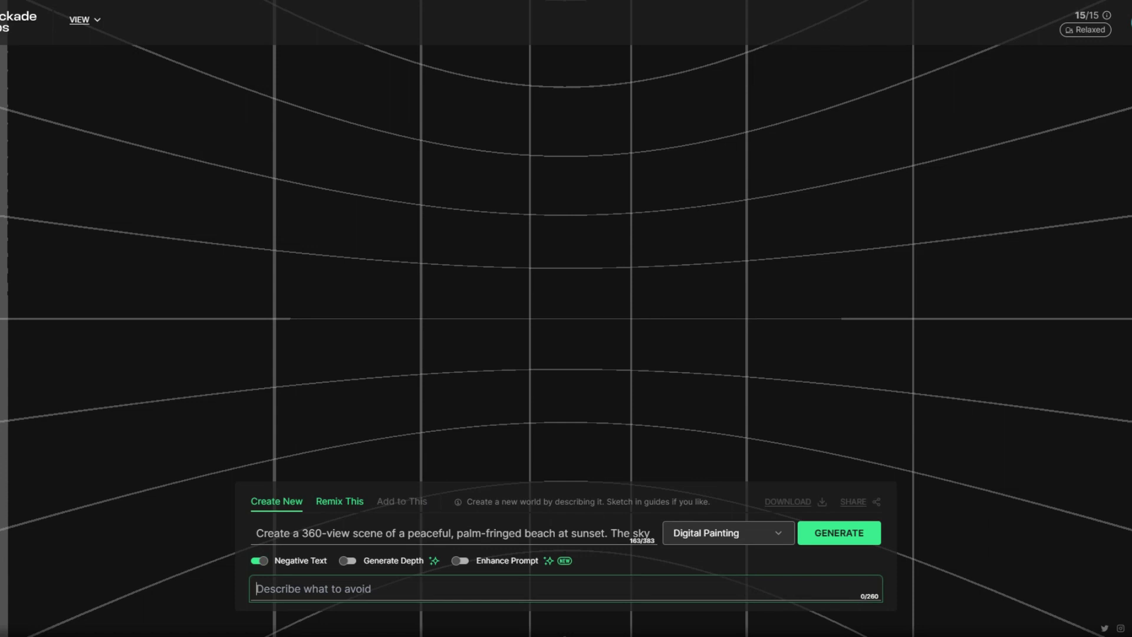
text(blurry, text)
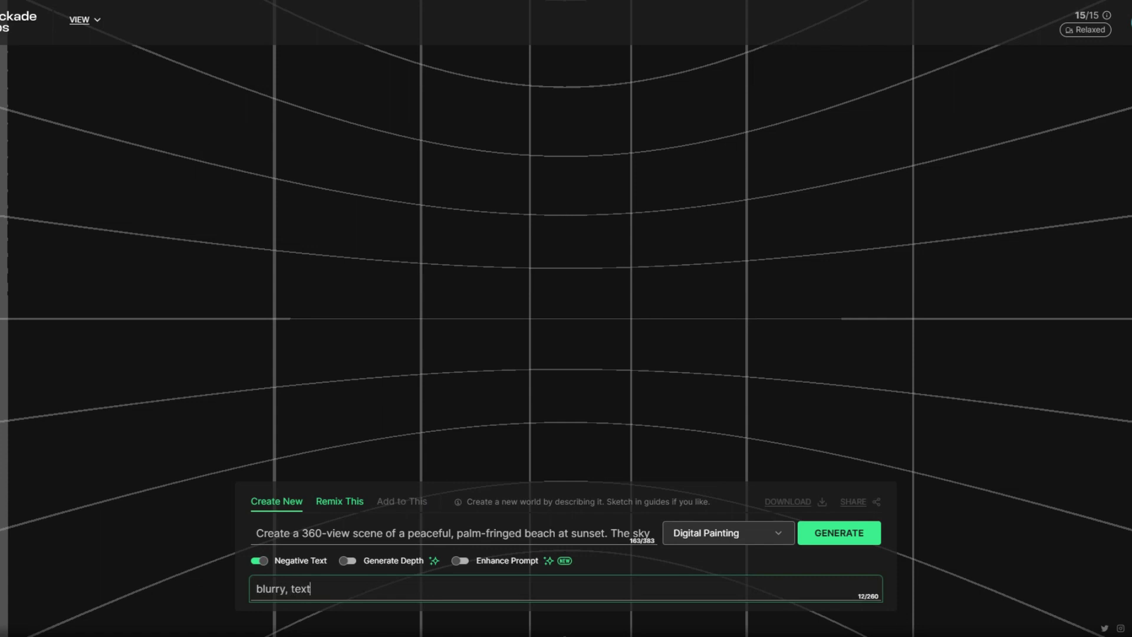
click(169, 609)
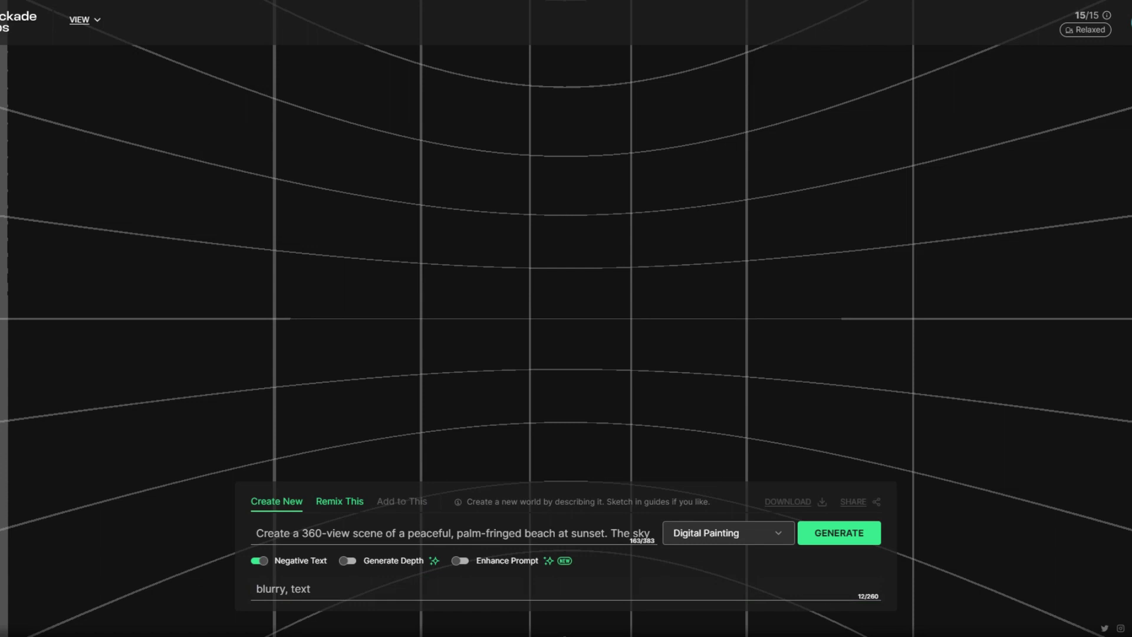
click(727, 533)
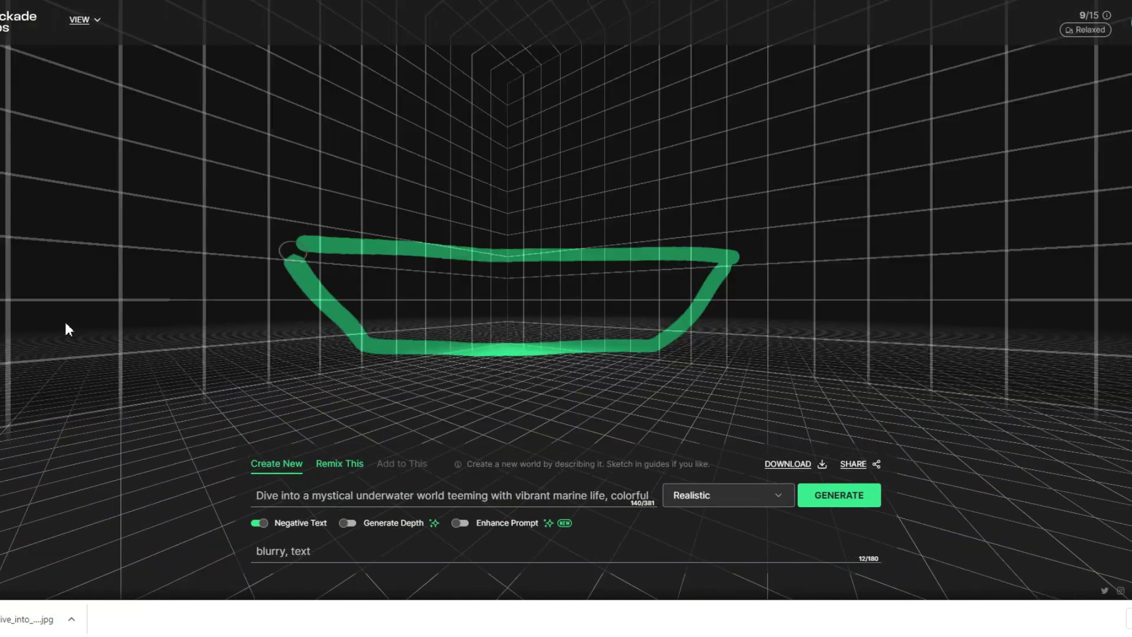
Sketch a slanted sail outline above the boat hull, an oval ring beside the hull, and a filled elongated blob on the floor opposite.
drag(368, 87, 451, 250)
mouse_move(853, 311)
mouse_down()
mouse_move(958, 380)
mouse_move(844, 330)
mouse_up()
mouse_move(23, 425)
mouse_down()
mouse_move(208, 408)
mouse_move(84, 442)
mouse_move(15, 431)
mouse_up()
Sketch a star with long pointed rays above the oval ring, a jagged outline above the elongated blob, and a rectangle below the ring.
mouse_move(952, 82)
mouse_down()
mouse_move(991, 90)
mouse_move(976, 62)
mouse_up()
drag(958, 83, 798, 121)
drag(973, 106, 998, 187)
drag(1002, 95, 1129, 105)
drag(946, 103, 908, 156)
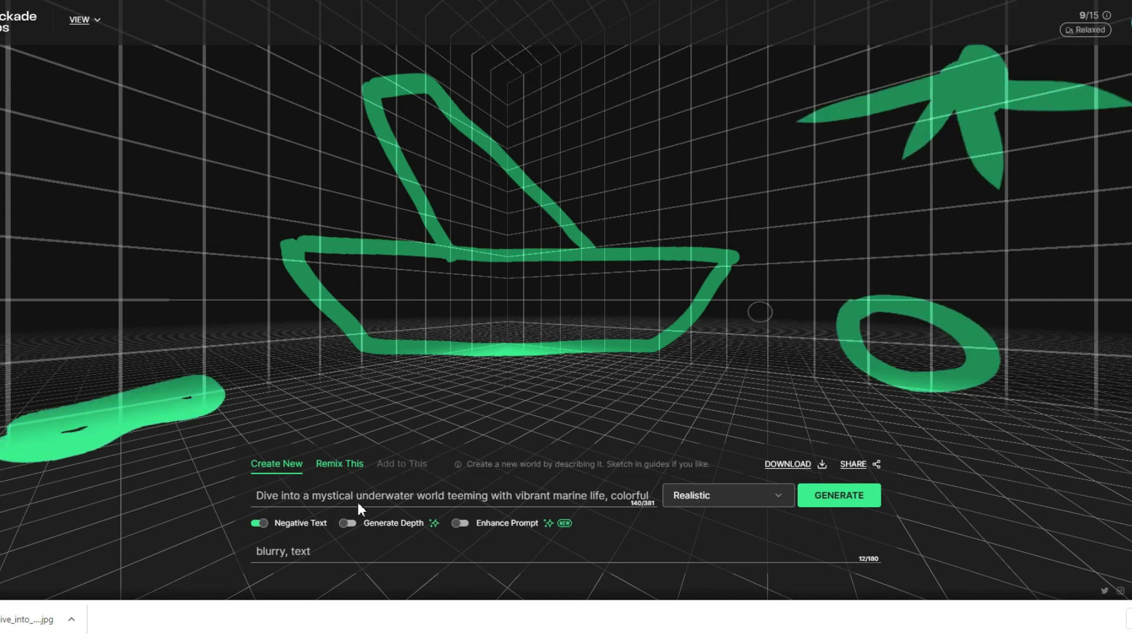
mouse_move(109, 80)
mouse_down()
mouse_move(217, 163)
mouse_move(127, 193)
mouse_move(56, 160)
mouse_move(98, 97)
mouse_up()
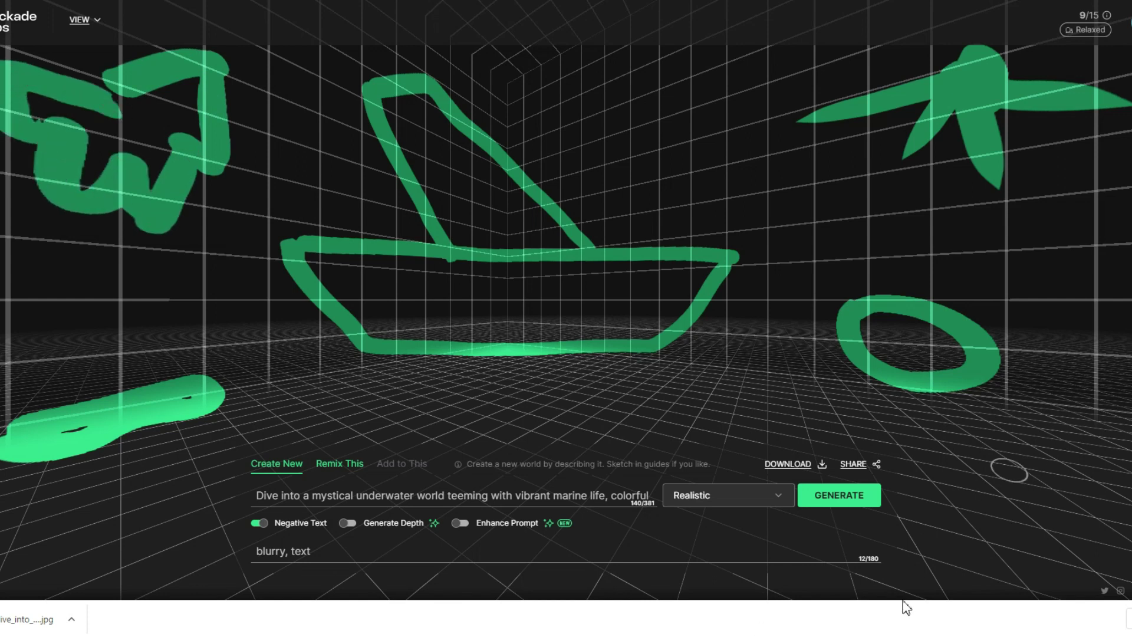
mouse_move(1002, 468)
mouse_down()
mouse_move(978, 525)
mouse_move(952, 468)
mouse_up()
Set the style to Watercolor and replace the prompt with "The tinatic wreckage inside the sea, ocean floor, revealing the complete view of the titan".
key(ctrl+a)
key(BackSpace)
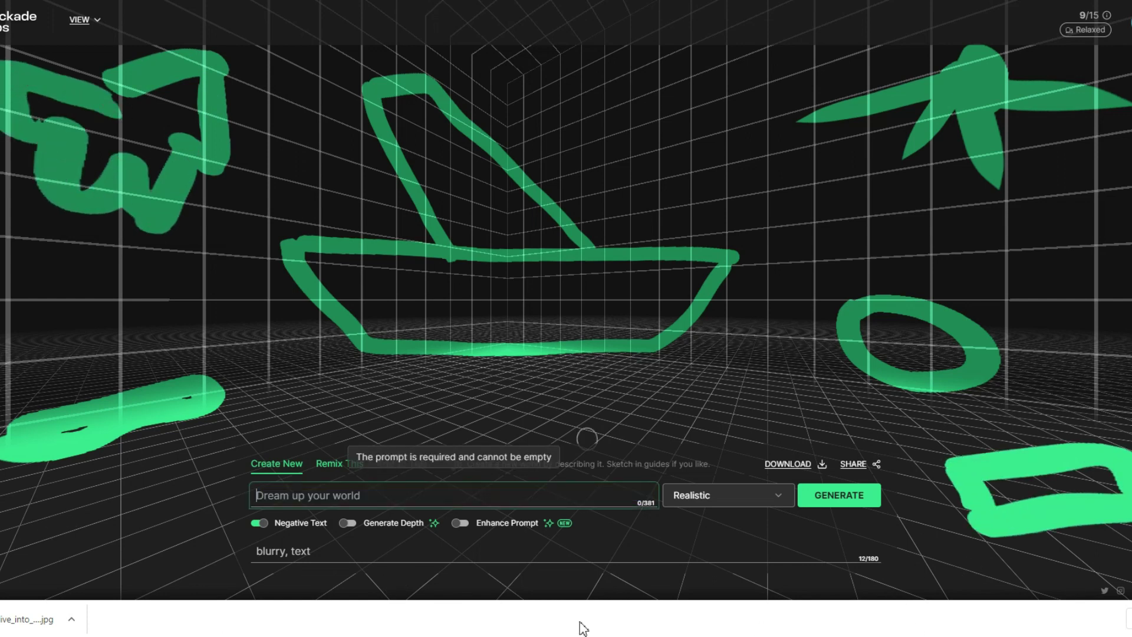
click(727, 494)
click(727, 228)
click(307, 494)
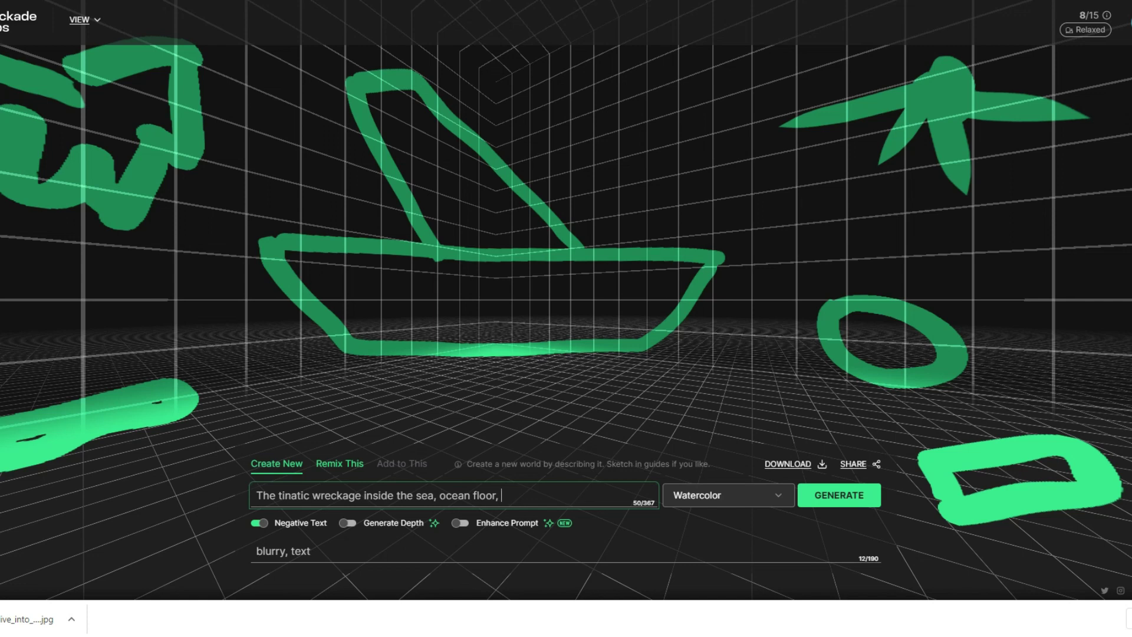
text(view of the titan)
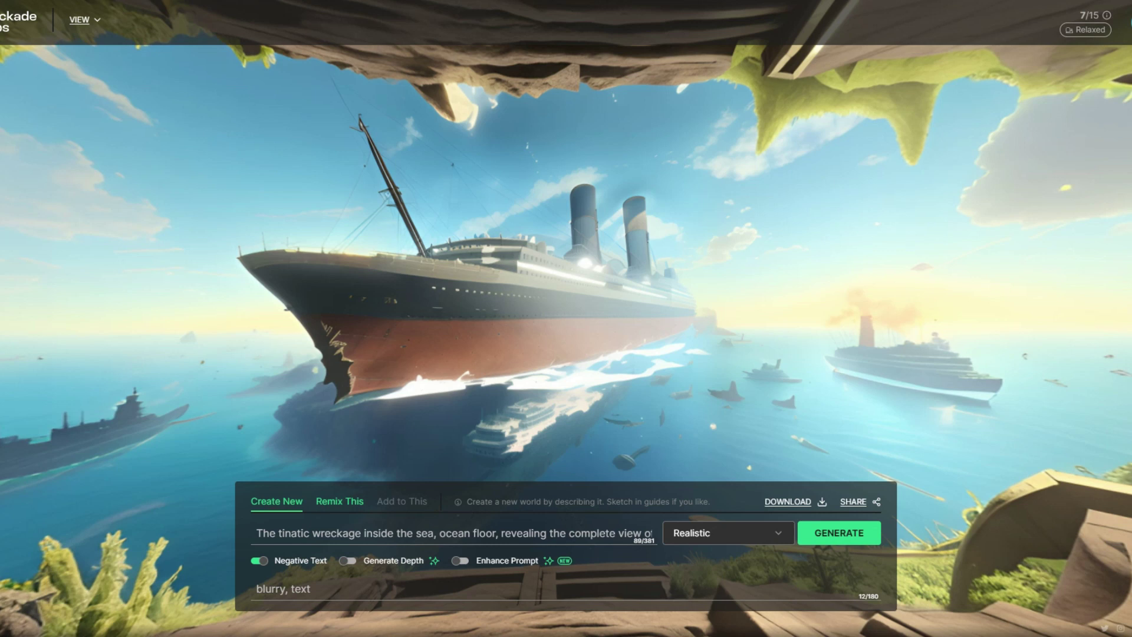
Look around the generated ship panorama in all directions, examining the large ship, the rocky overhang, the cabin interior and the sea.
drag(812, 393, 264, 336)
drag(416, 374, 338, 203)
drag(844, 367, 627, 535)
drag(355, 358, 1076, 461)
drag(112, 328, 1118, 391)
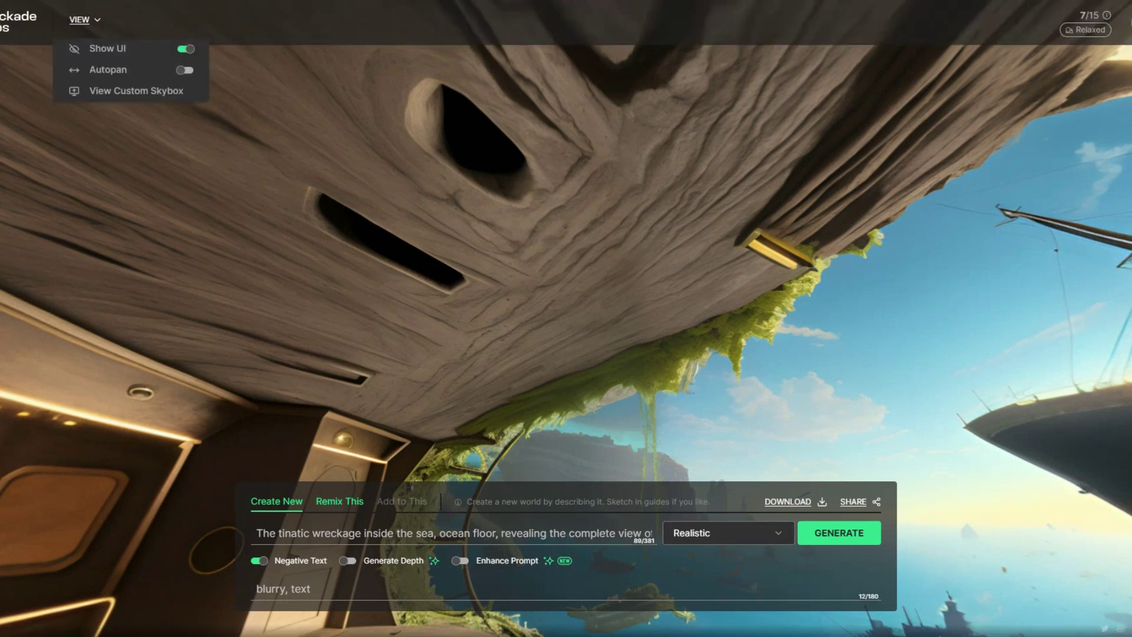
drag(1002, 330, 472, 282)
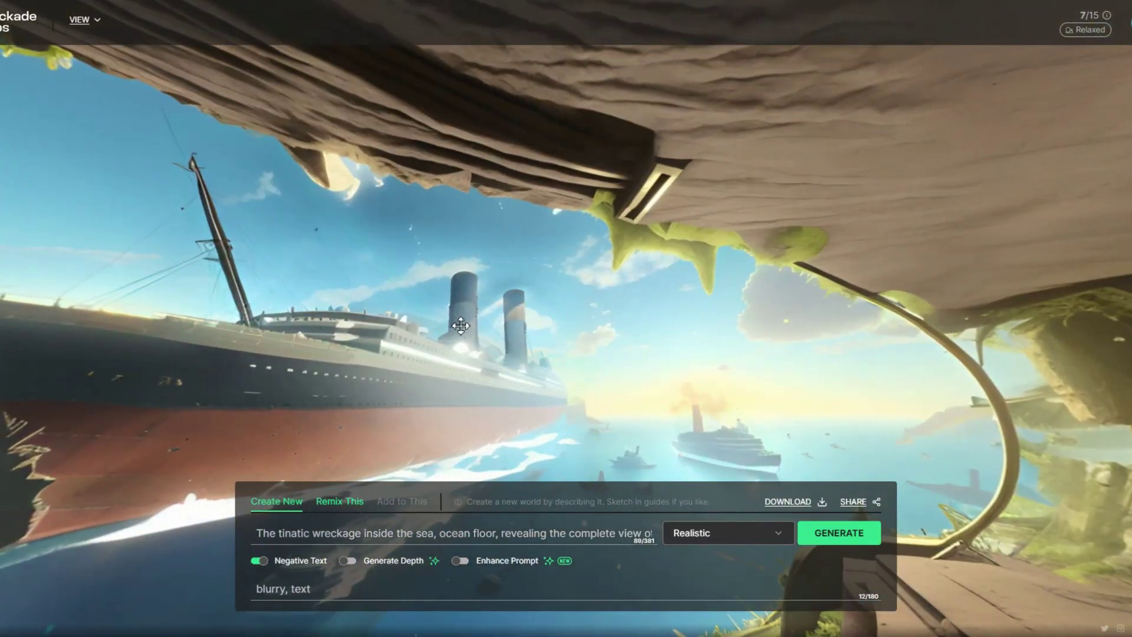
drag(460, 326, 452, 220)
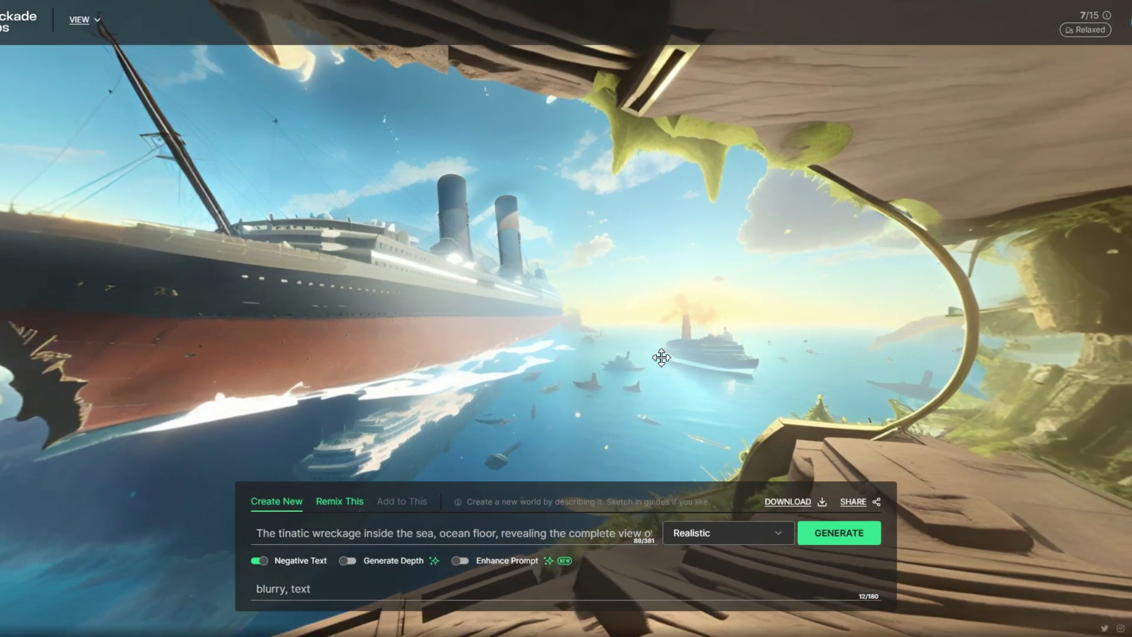
drag(660, 359, 625, 369)
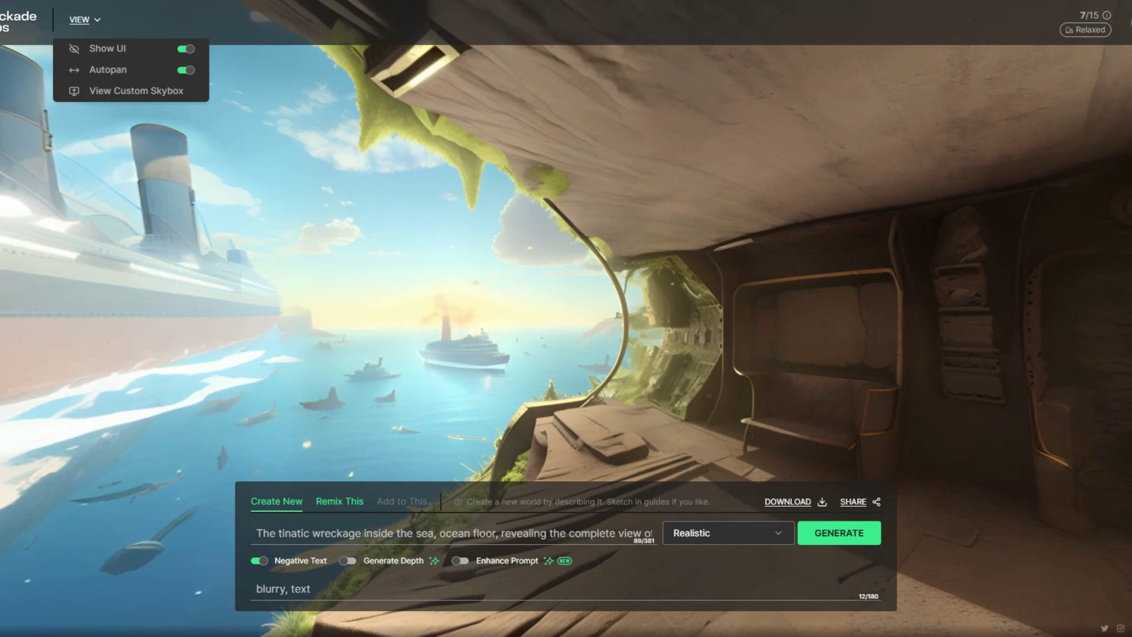
Hide the interface controls and look around the panorama's cabin interior and sea view.
click(185, 48)
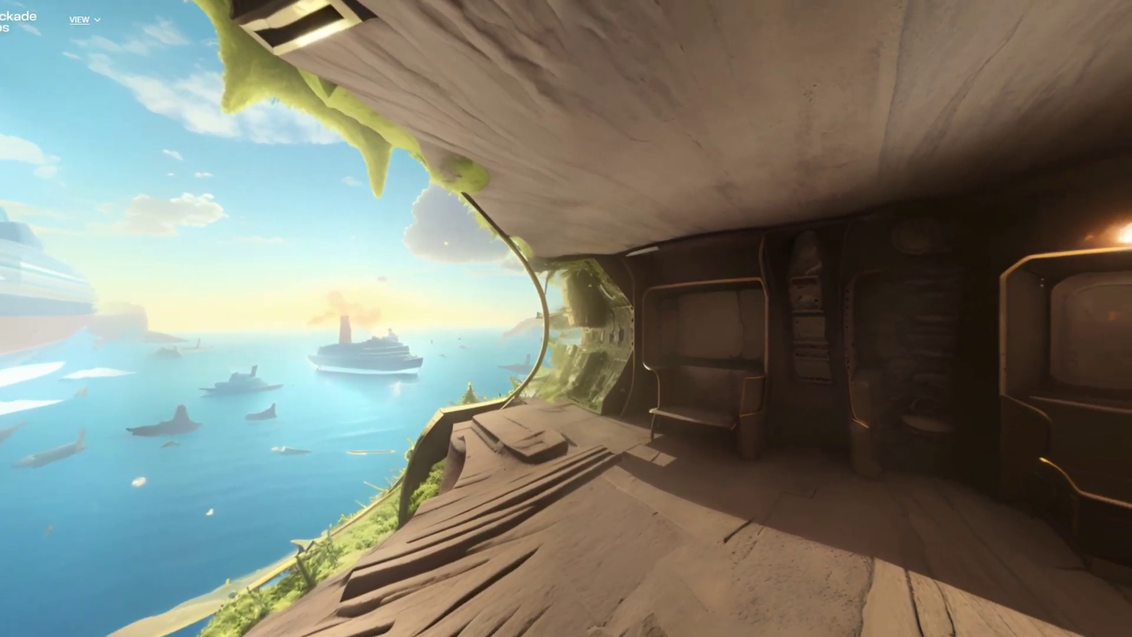
drag(963, 455, 205, 500)
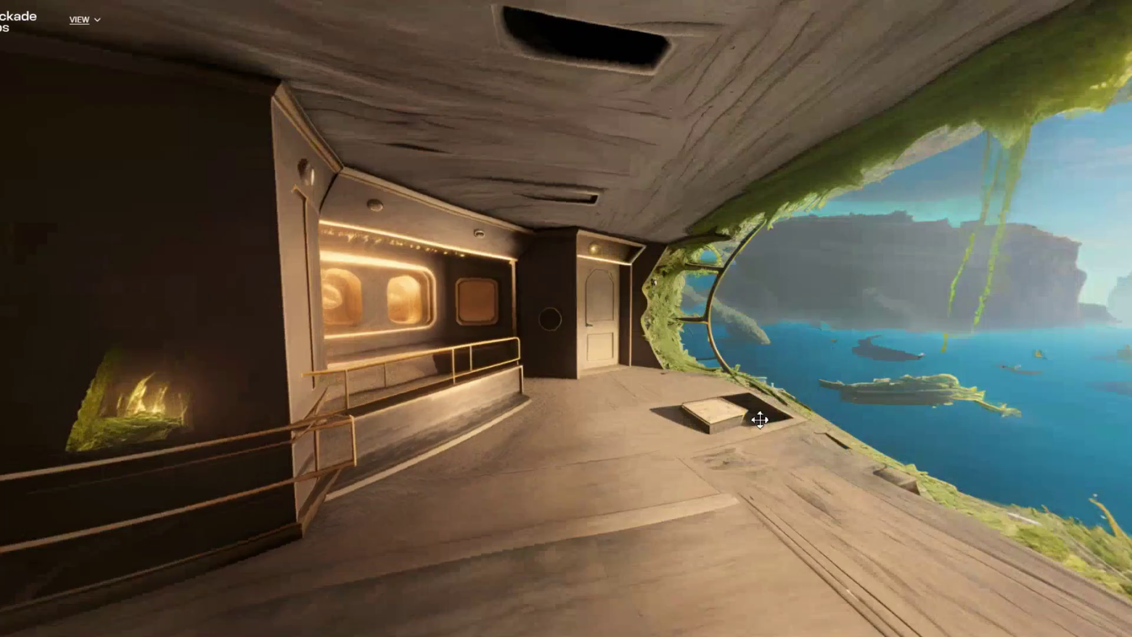
drag(759, 420, 638, 436)
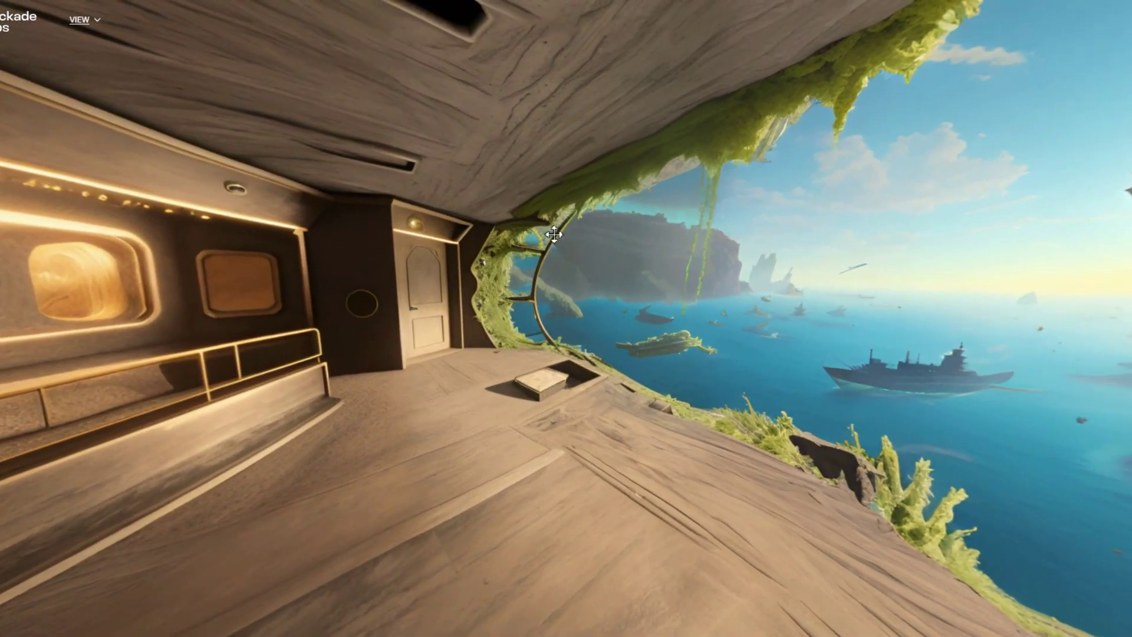
drag(158, 251, 158, 279)
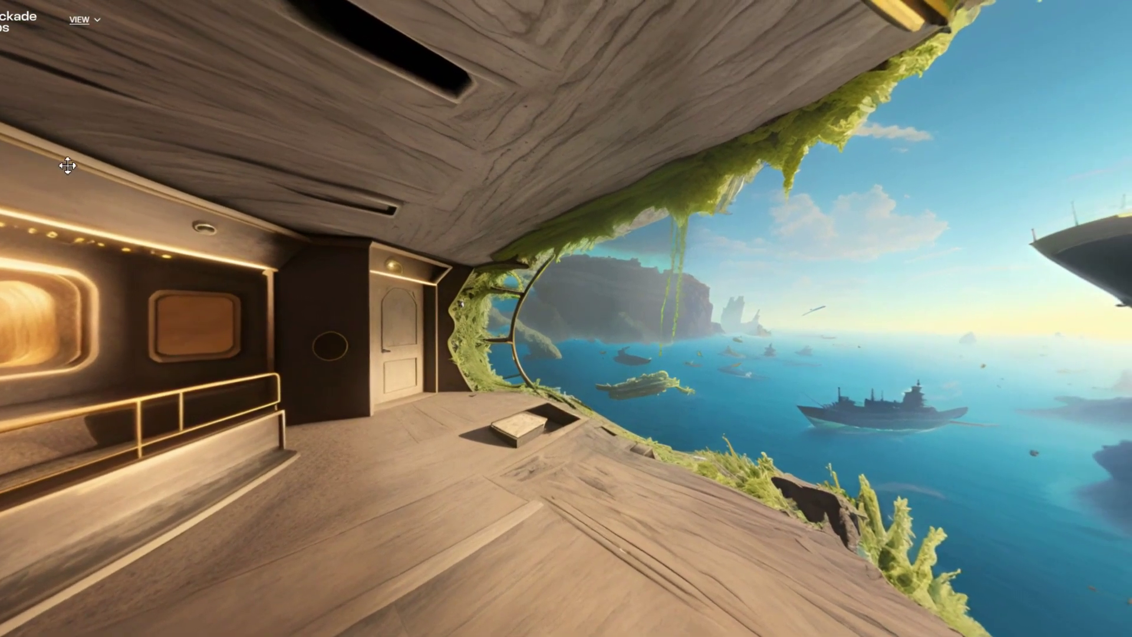